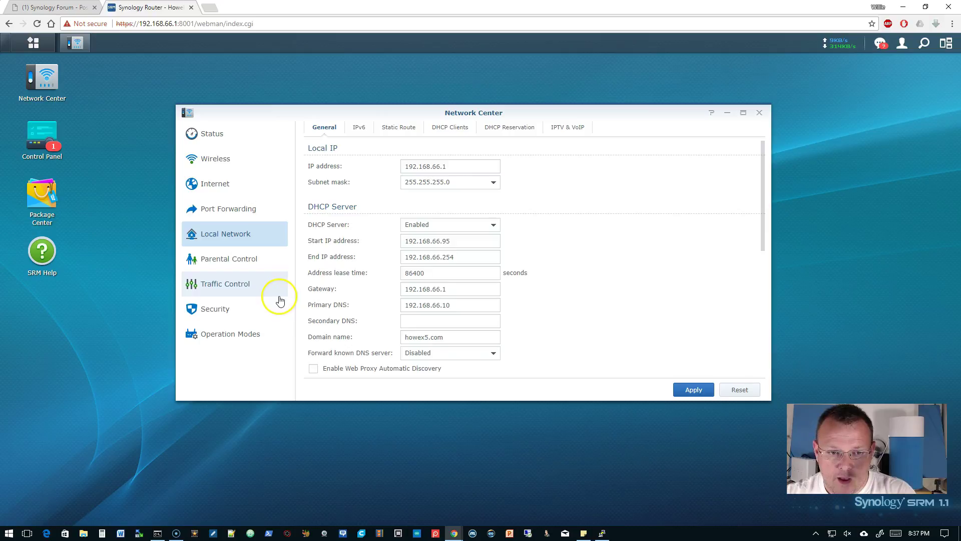
pyautogui.scroll(-8, 594, 284)
pyautogui.scroll(8, 594, 283)
pyautogui.click(568, 128)
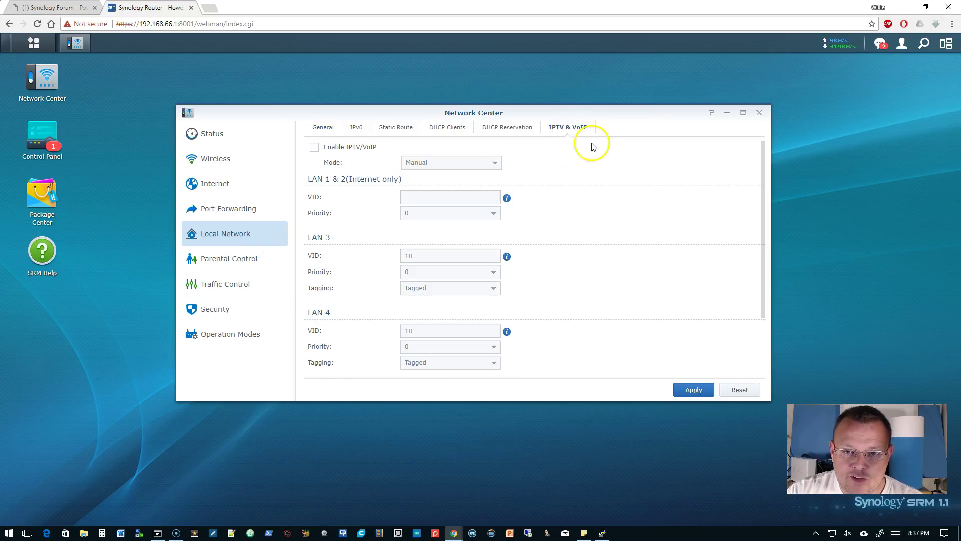
pyautogui.click(314, 147)
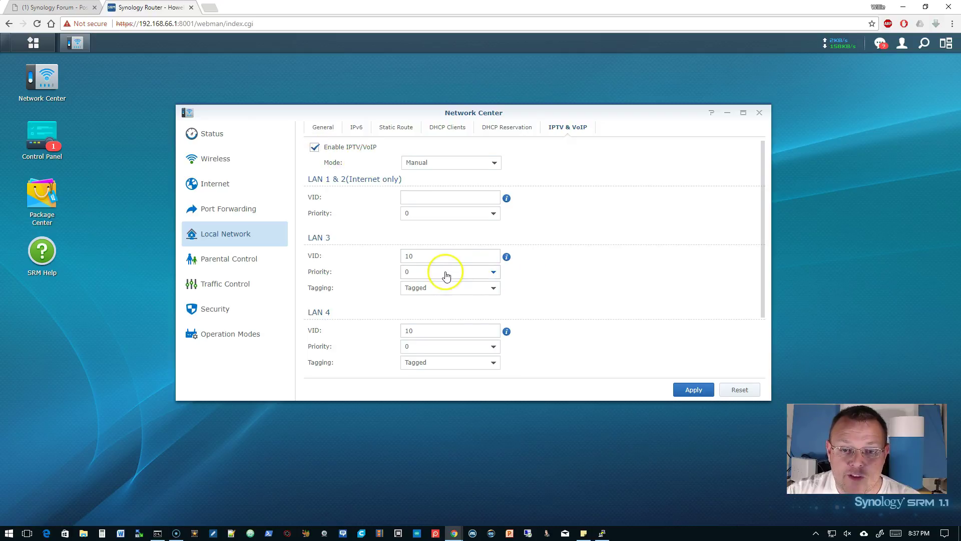
pyautogui.scroll(-1, 441, 274)
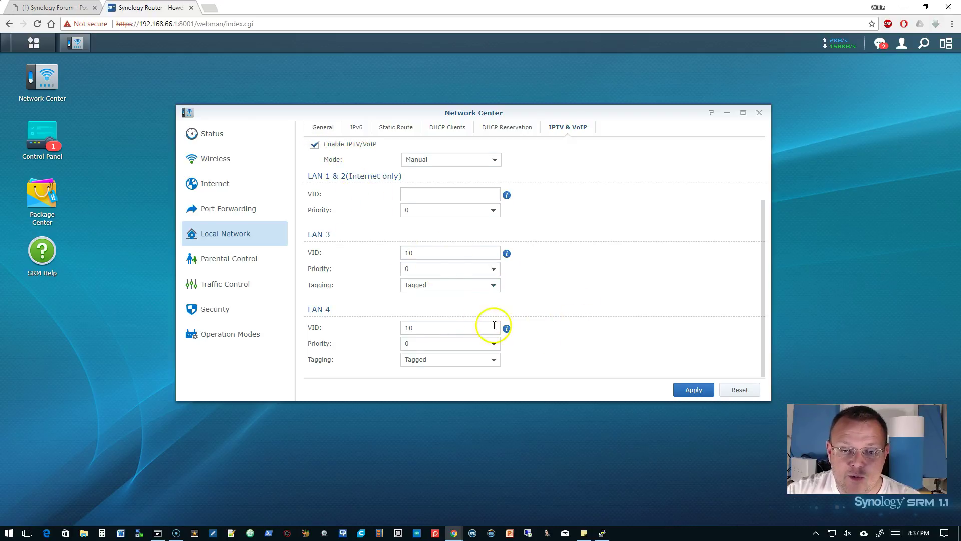
pyautogui.click(314, 145)
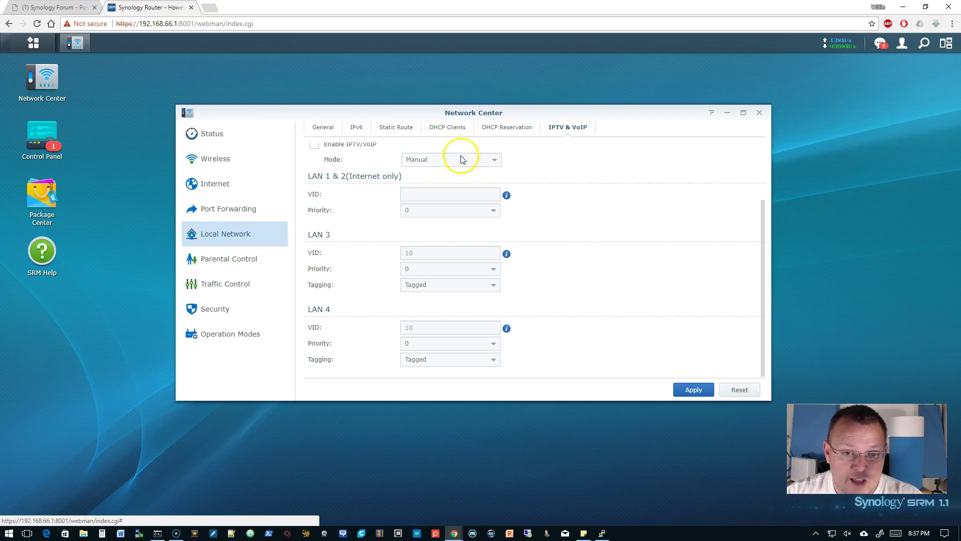
pyautogui.click(447, 128)
pyautogui.click(391, 128)
pyautogui.click(355, 128)
pyautogui.click(324, 128)
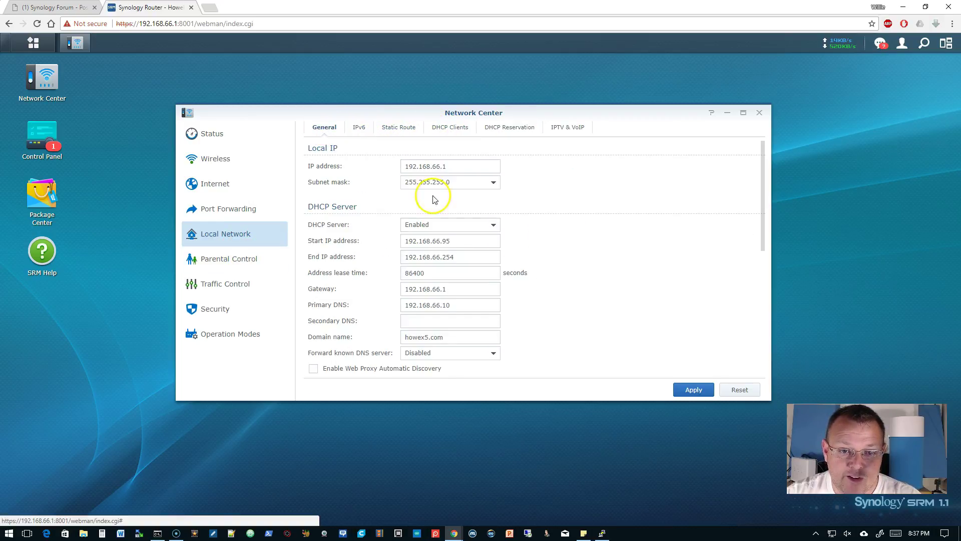
# Bring the router's PuTTY SSH terminal to the front and reposition it
pyautogui.click(610, 530)
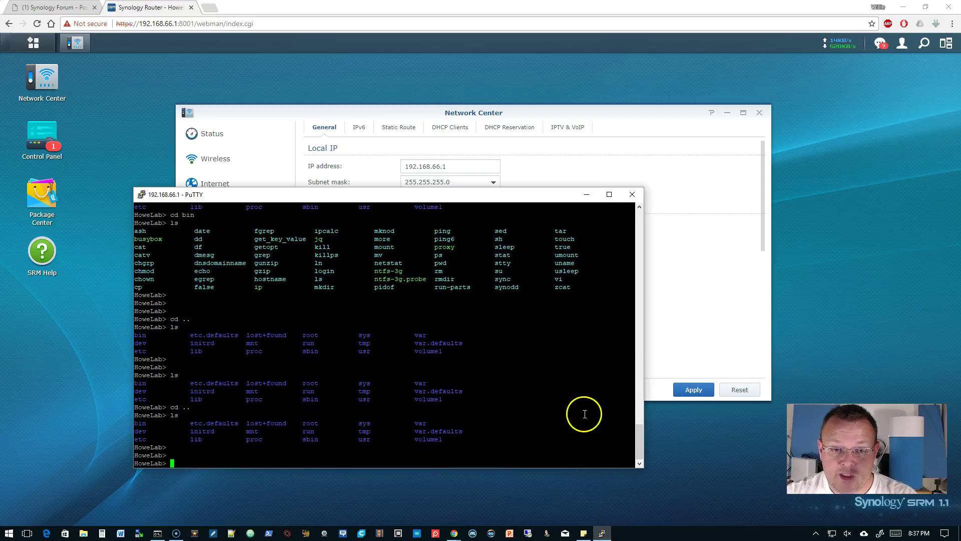
pyautogui.moveTo(419, 195); pyautogui.dragTo(459, 167)
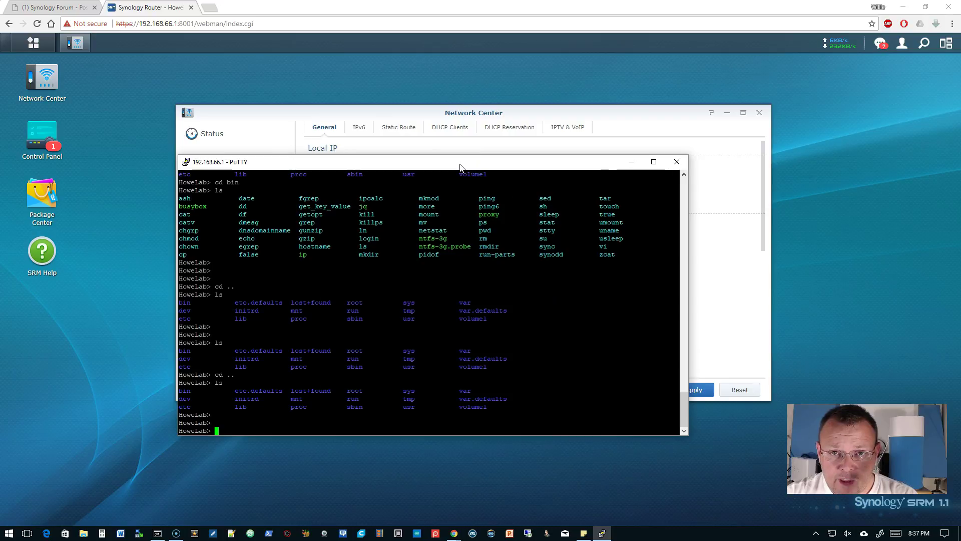
pyautogui.click(441, 229)
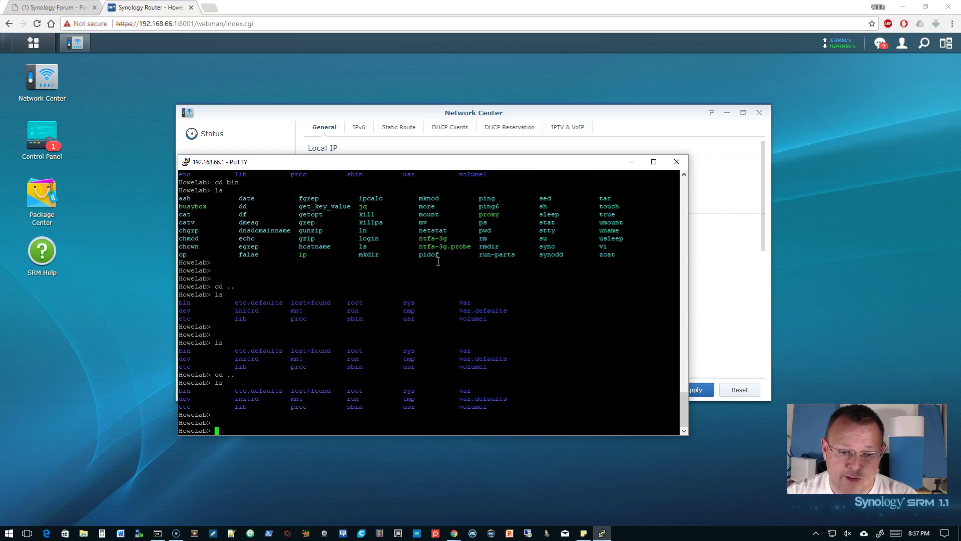
pyautogui.press('Return')
pyautogui.press('Return')
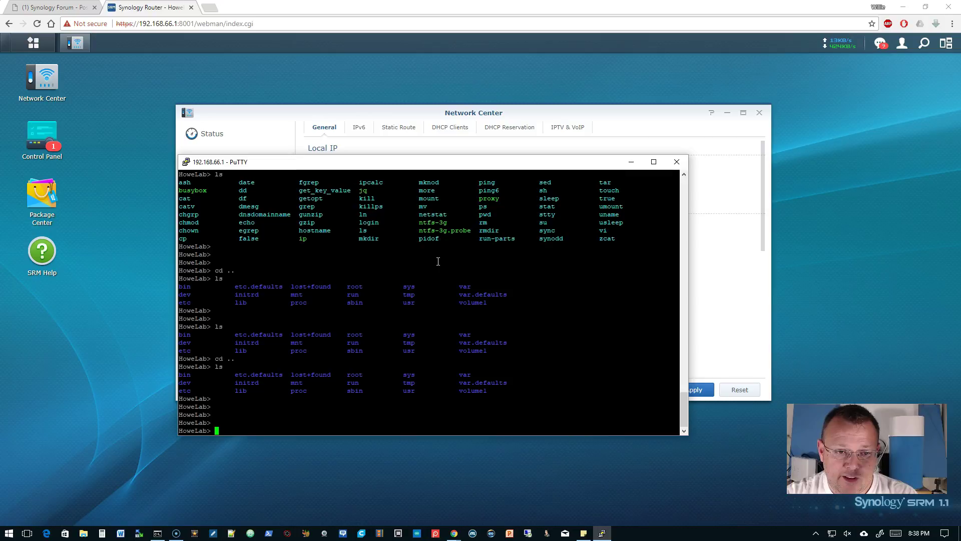
# Run vconfig to display its usage help
pyautogui.write('vconfig')
pyautogui.press('Return')
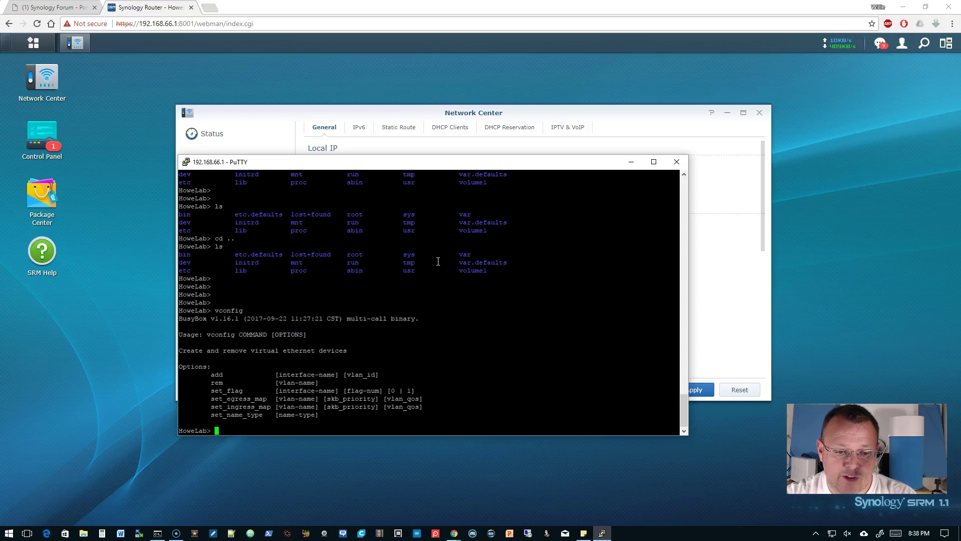
# List all network interfaces with ifconfig | more, including lbr0, then quit the pager
pyautogui.write('ifconfig | more')
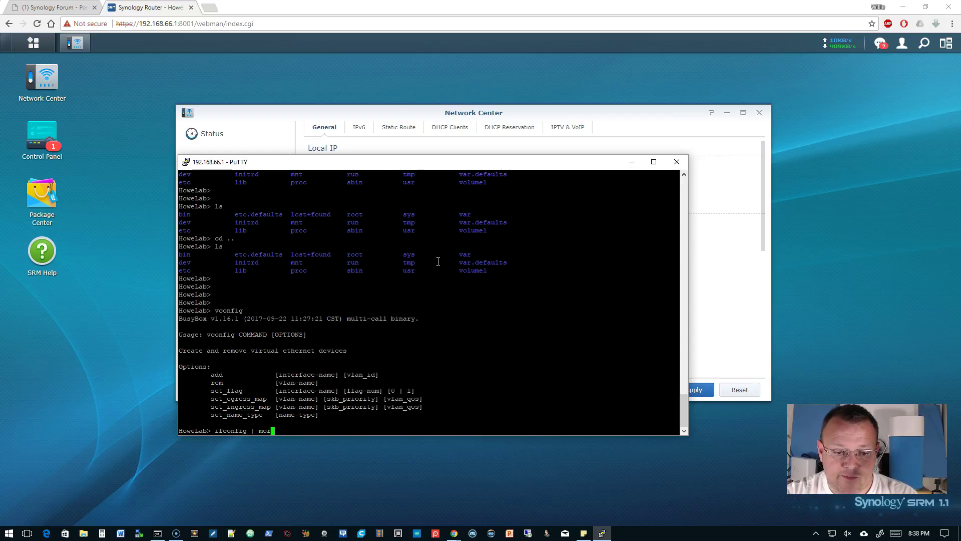
pyautogui.press('Return')
pyautogui.press('Return')
pyautogui.press('Return')
pyautogui.press('Return')
pyautogui.press('Return')
pyautogui.press('Return')
pyautogui.press('Return')
pyautogui.press('Return')
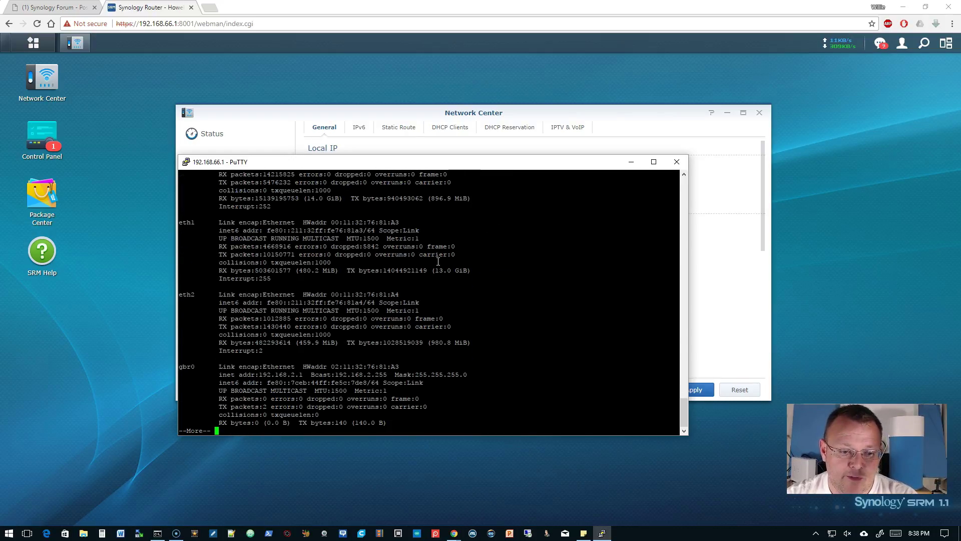
pyautogui.press('Return')
pyautogui.press('Return')
pyautogui.press('Return')
pyautogui.press('Return')
pyautogui.press('Return')
pyautogui.press('Return')
pyautogui.press('Return')
pyautogui.press('Return')
pyautogui.press('Return')
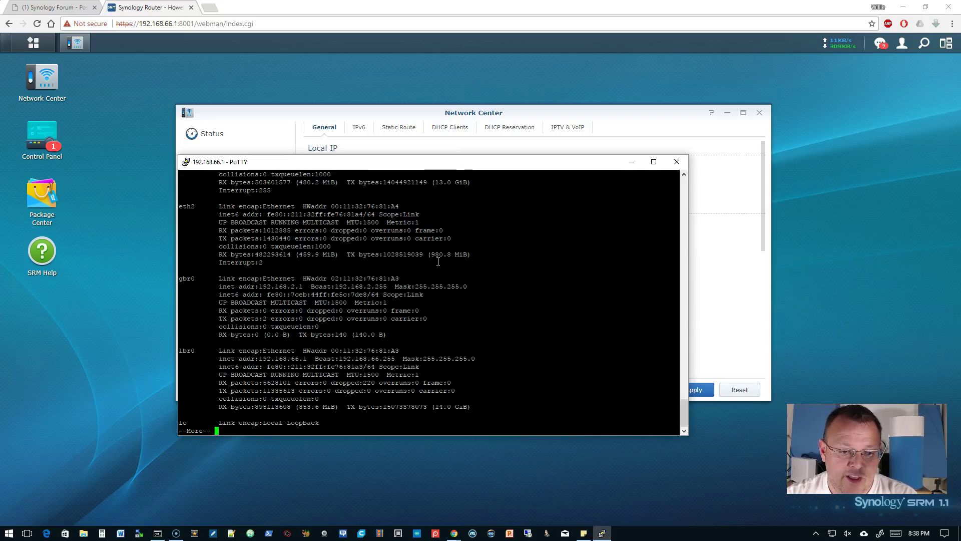
pyautogui.press('q')
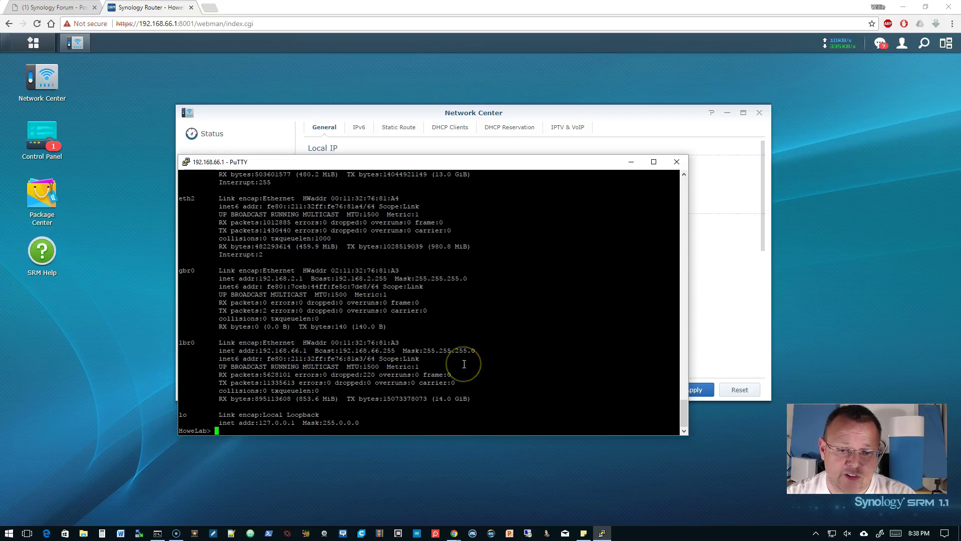
# Try vconfig add lbr0 10 to create VLAN 10, which fails with 'File exists', then run ls
pyautogui.write('vconfig all')
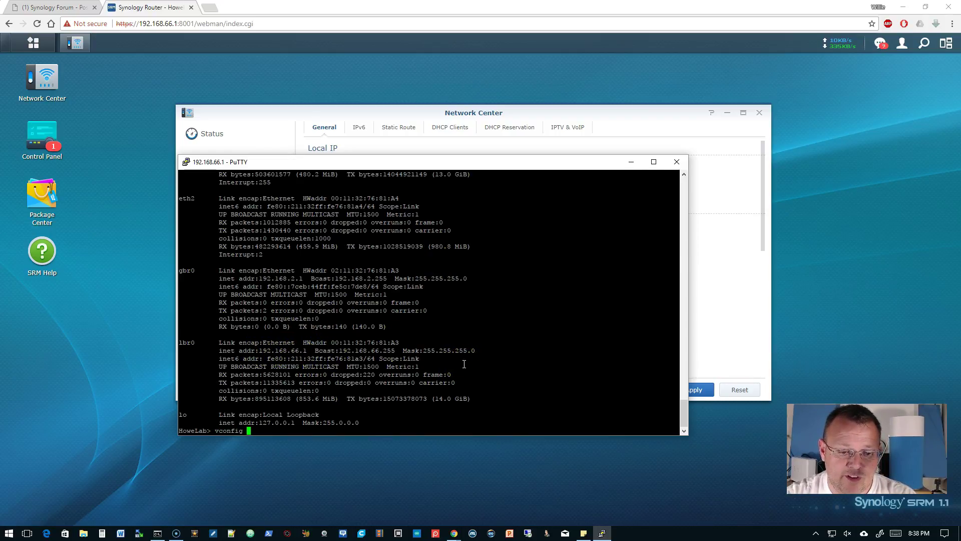
pyautogui.press('BackSpace')
pyautogui.press('BackSpace')
pyautogui.press('BackSpace')
pyautogui.write('dd lbr0 ')
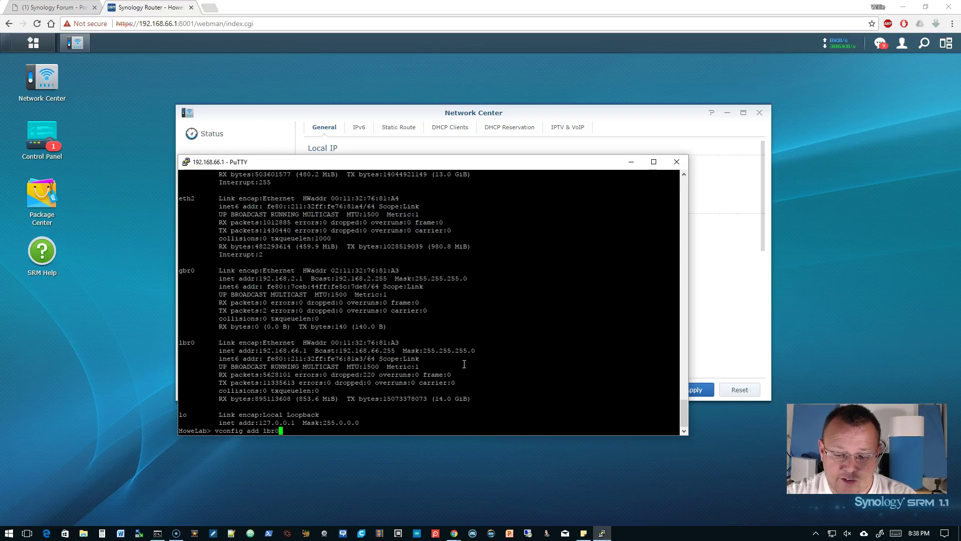
pyautogui.write('10')
pyautogui.press('Return')
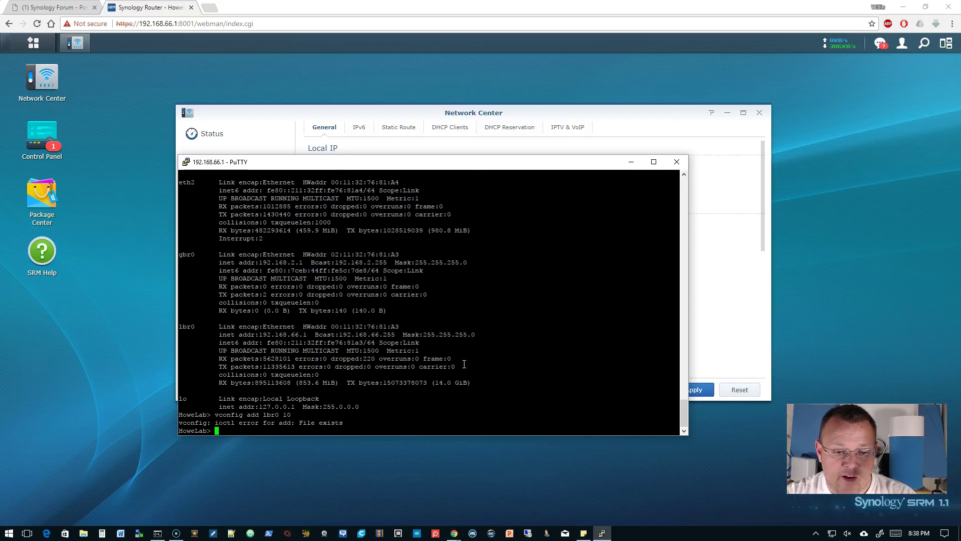
pyautogui.press('Return')
pyautogui.press('Return')
pyautogui.write('ls')
pyautogui.press('Return')
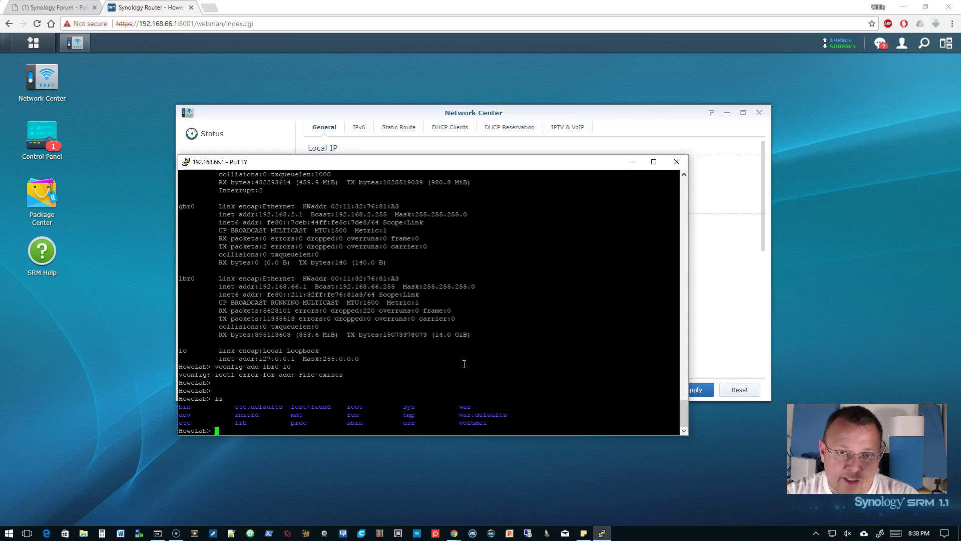
# End the SSH session with exit so PuTTY closes
pyautogui.write('exit')
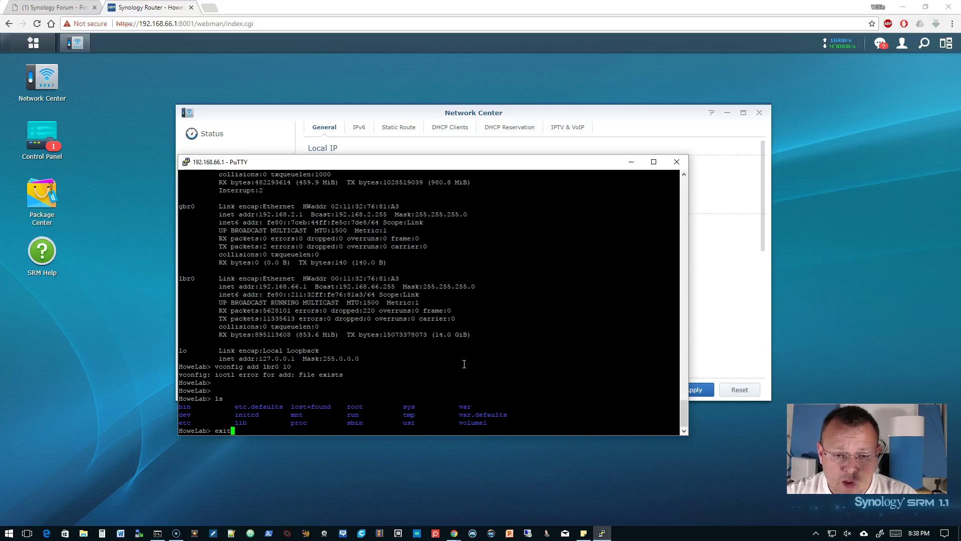
pyautogui.press('BackSpace')
pyautogui.press('BackSpace')
pyautogui.press('BackSpace')
pyautogui.press('BackSpace')
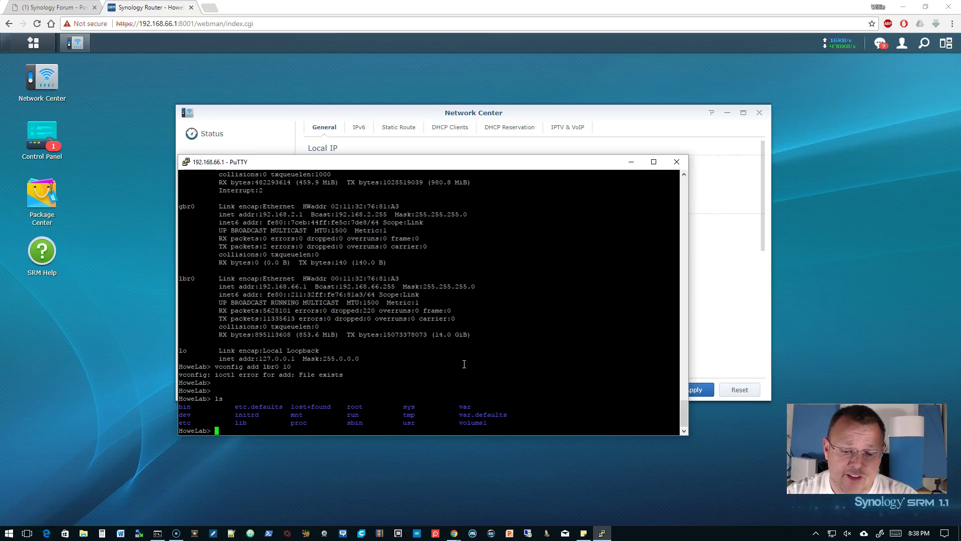
pyautogui.write('exit')
pyautogui.press('Return')
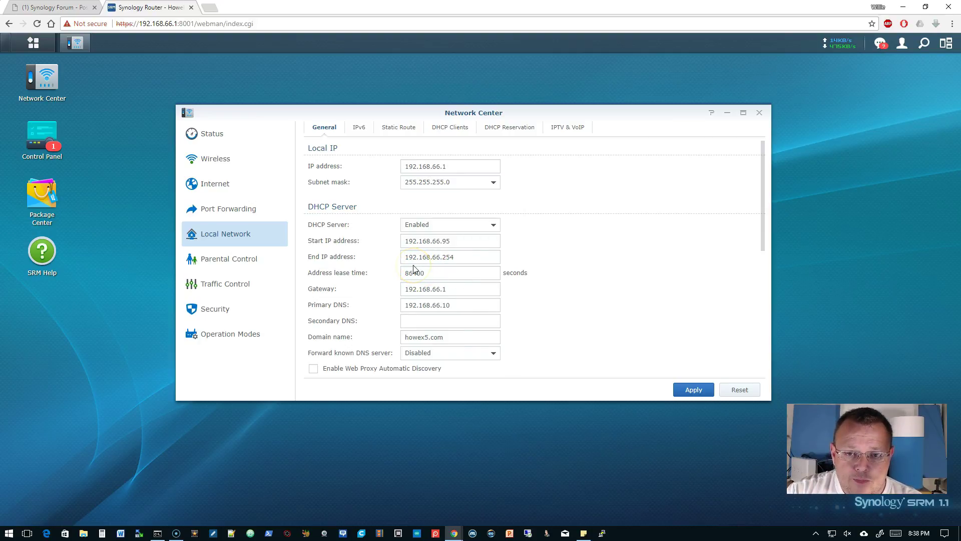
# Scroll through the Local Network General DHCP settings, then return to the forum's new-topic page
pyautogui.scroll(-5, 383, 270)
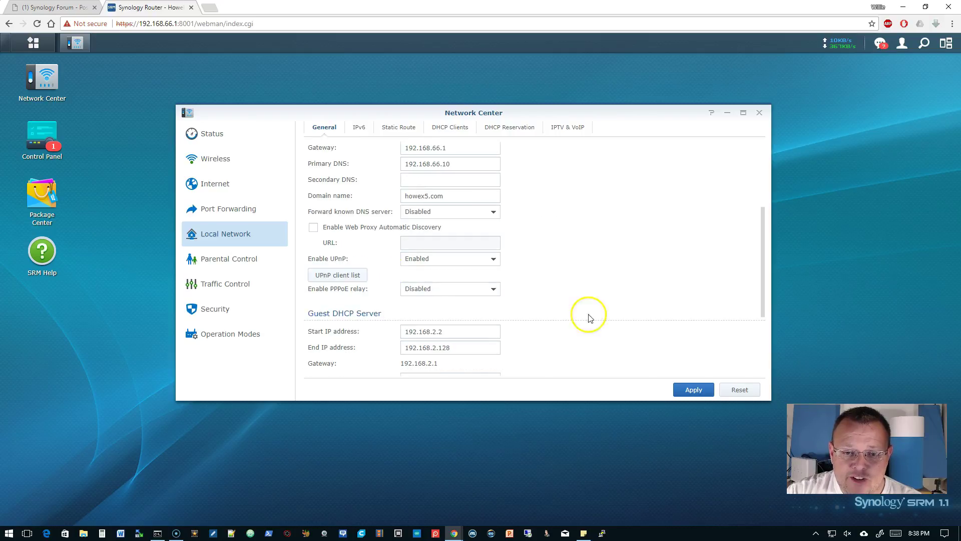
pyautogui.scroll(5, 615, 318)
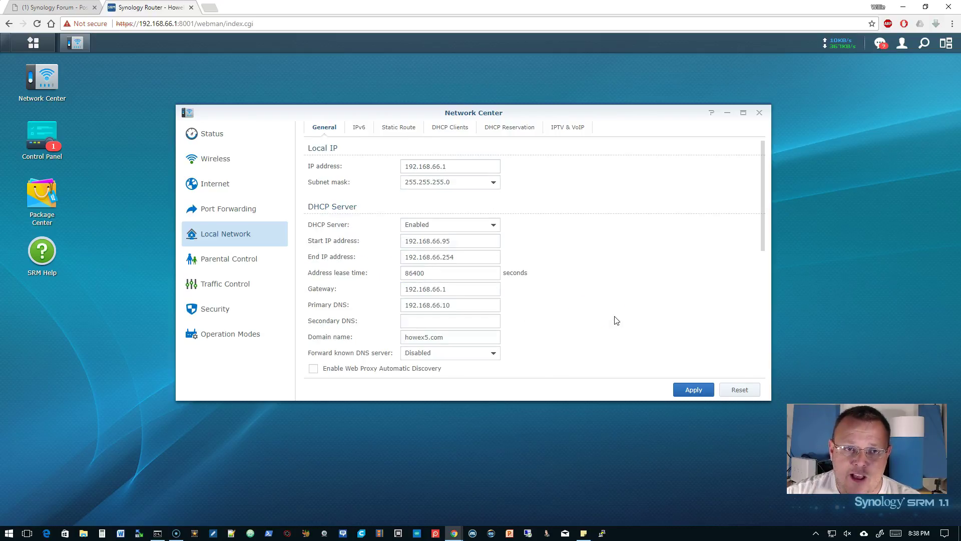
pyautogui.click(58, 8)
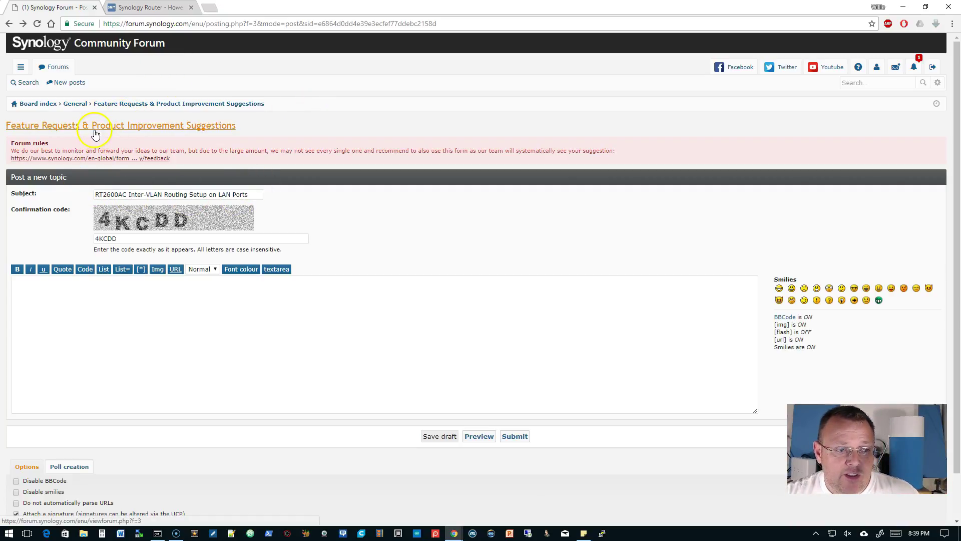
# Write the message body starting 'We would like to request…' asking for inter-VLAN routing and LAN-port VLAN tagging
pyautogui.click(97, 194)
pyautogui.moveTo(97, 194); pyautogui.dragTo(258, 194)
pyautogui.click(203, 239)
pyautogui.click(187, 317)
pyautogui.write('We cou')
pyautogui.write(' would like to request')
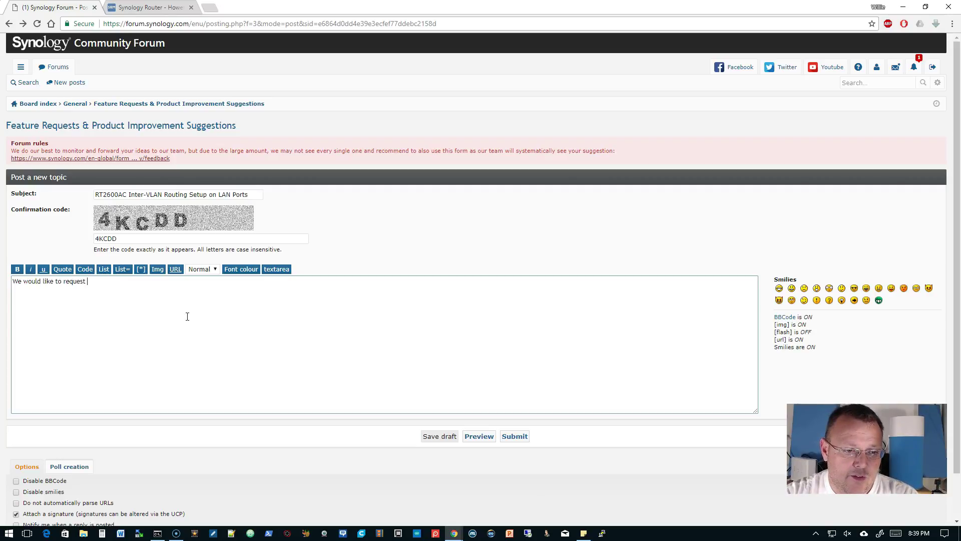
pyautogui.write(' that i')
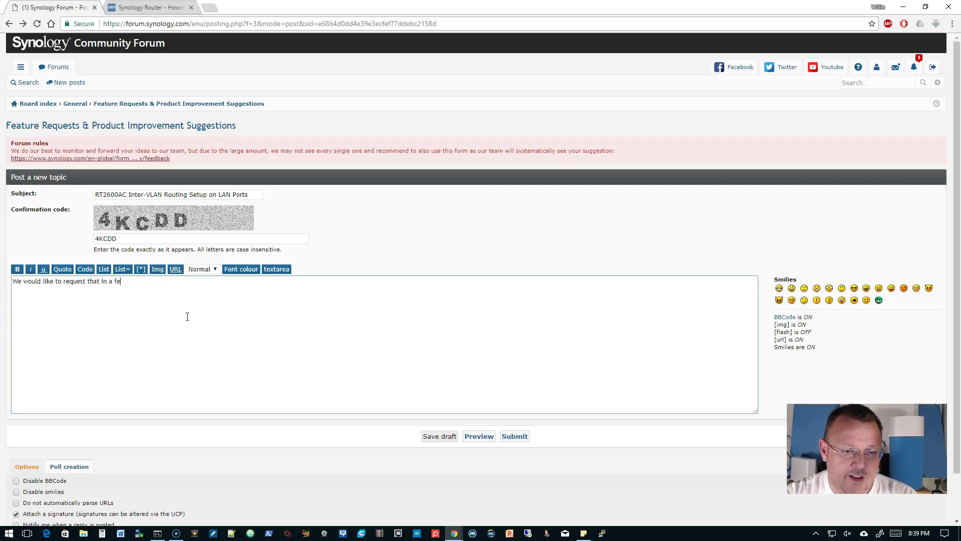
pyautogui.write('n a future release ')
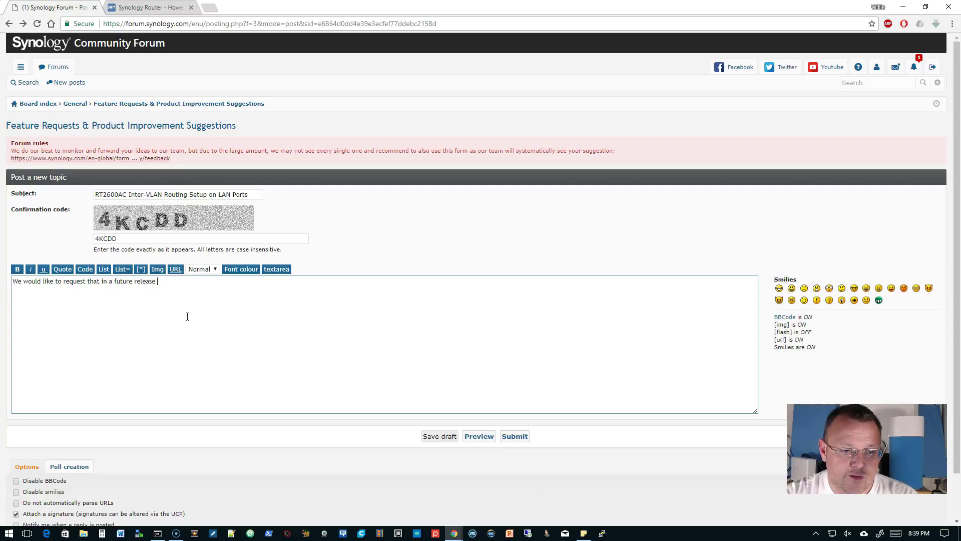
pyautogui.write('of the')
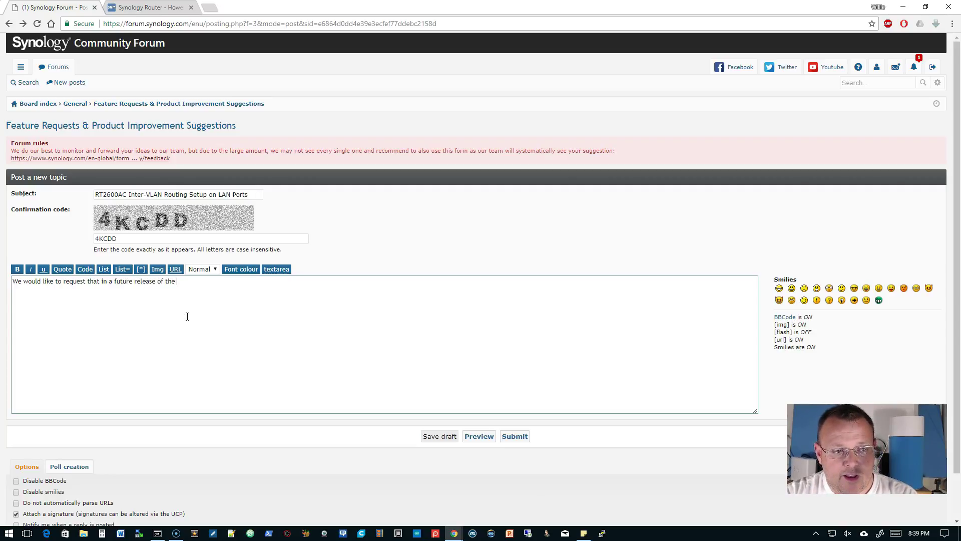
pyautogui.write(' router software that you include inter-vlan routing and vlan tagging on the LAN ports of the router.')
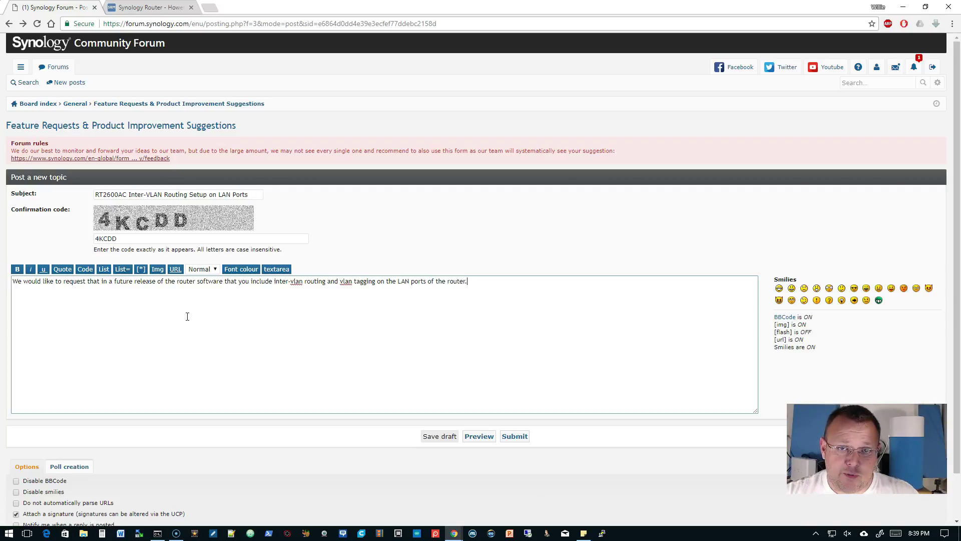
# Submit the 'RT2600AC Inter-VLAN Routing Setup on LAN Ports' topic and return to the Synology Router tab
pyautogui.click(507, 439)
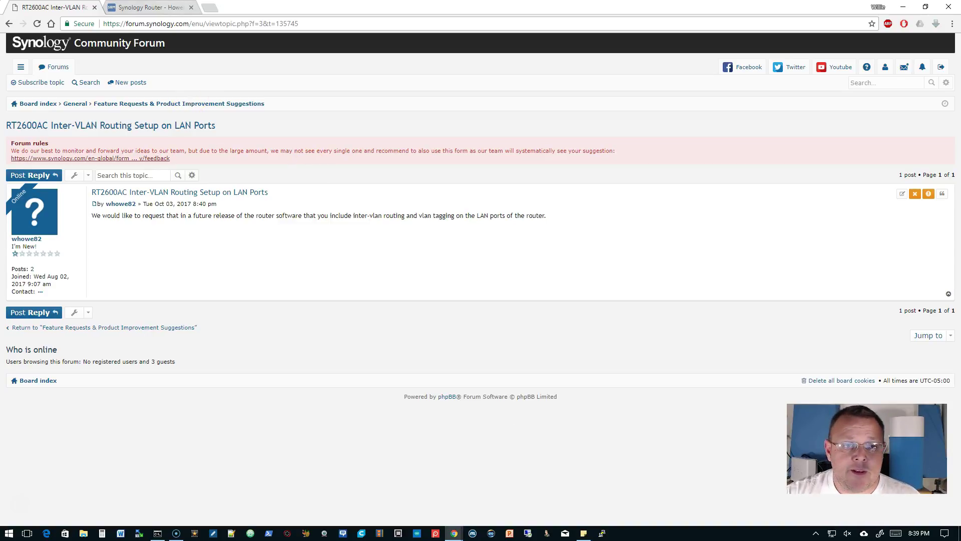
pyautogui.click(147, 7)
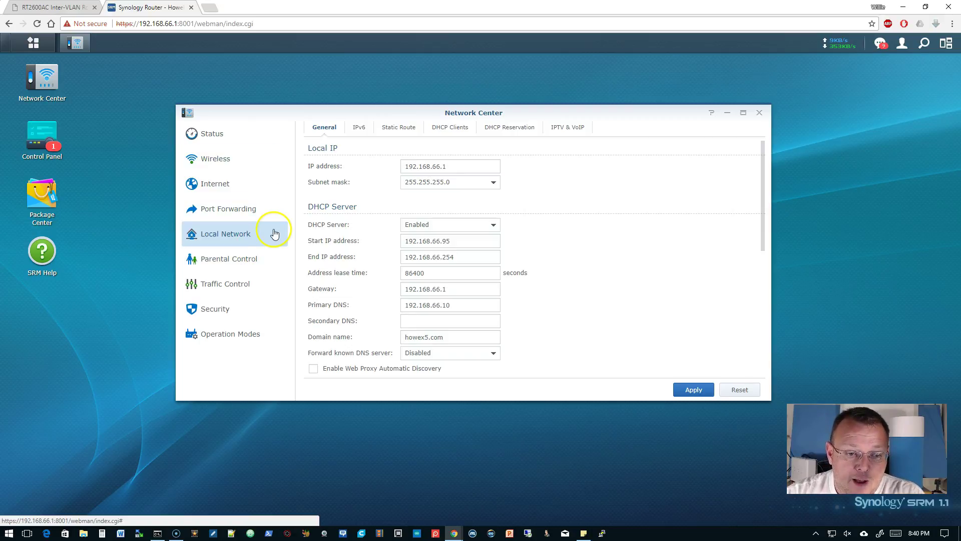
# In Control Panel > User, disable the admin account immediately, then show the Services page
pyautogui.click(261, 263)
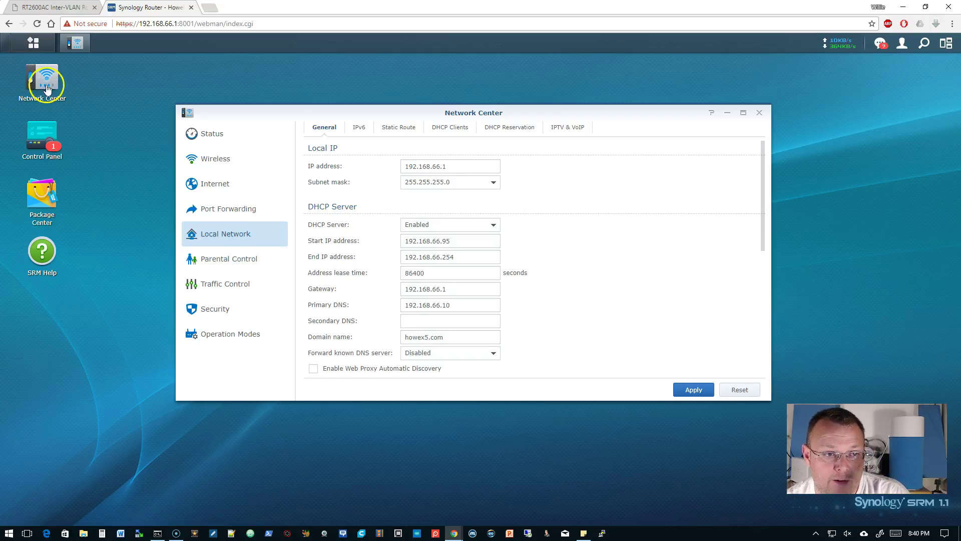
pyautogui.click(50, 134)
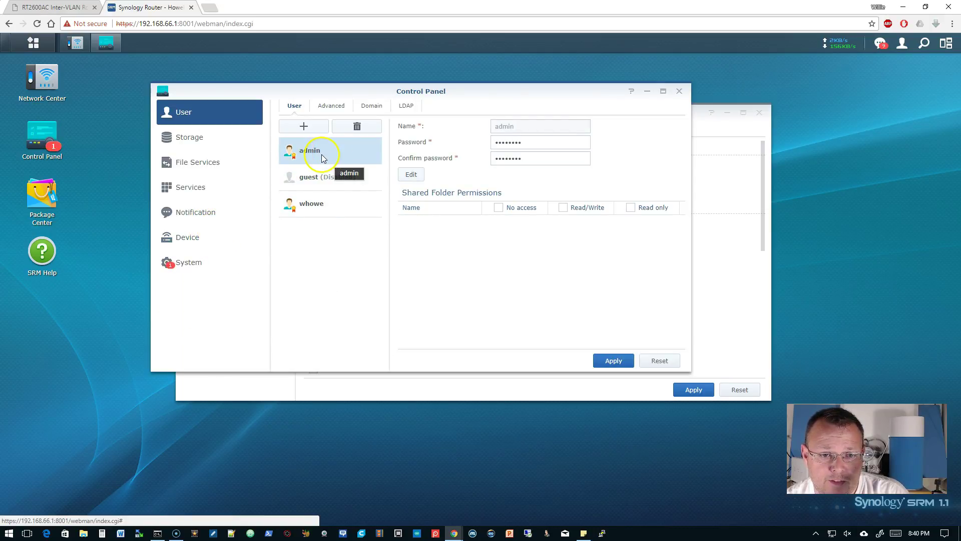
pyautogui.click(409, 176)
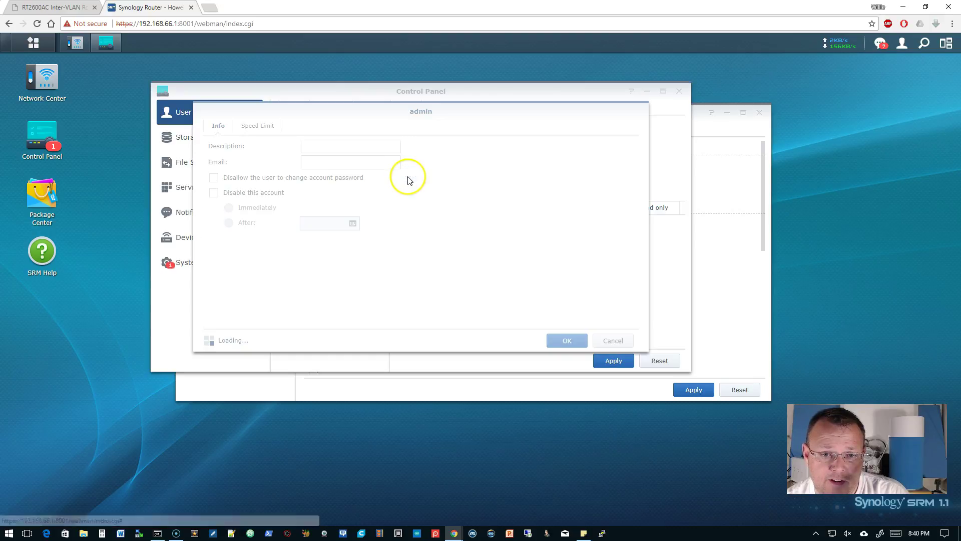
pyautogui.click(215, 193)
pyautogui.click(554, 347)
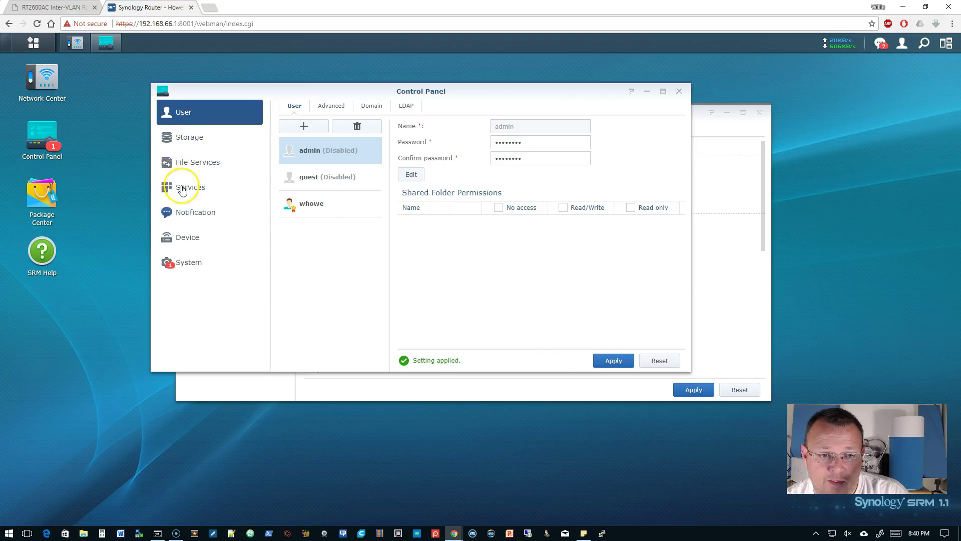
pyautogui.click(198, 190)
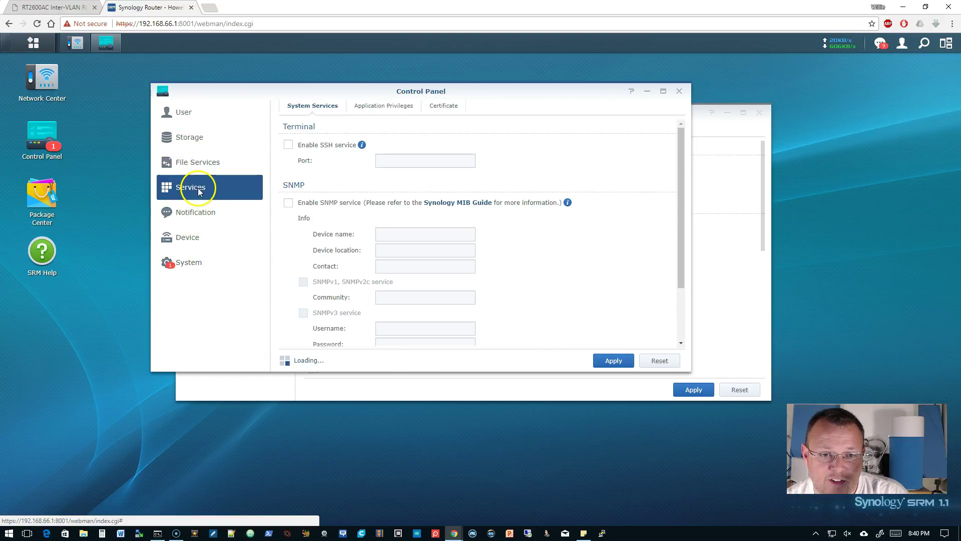
# Review SSH-block notifications, untick Enable SSH service, apply, and close Control Panel
pyautogui.click(881, 43)
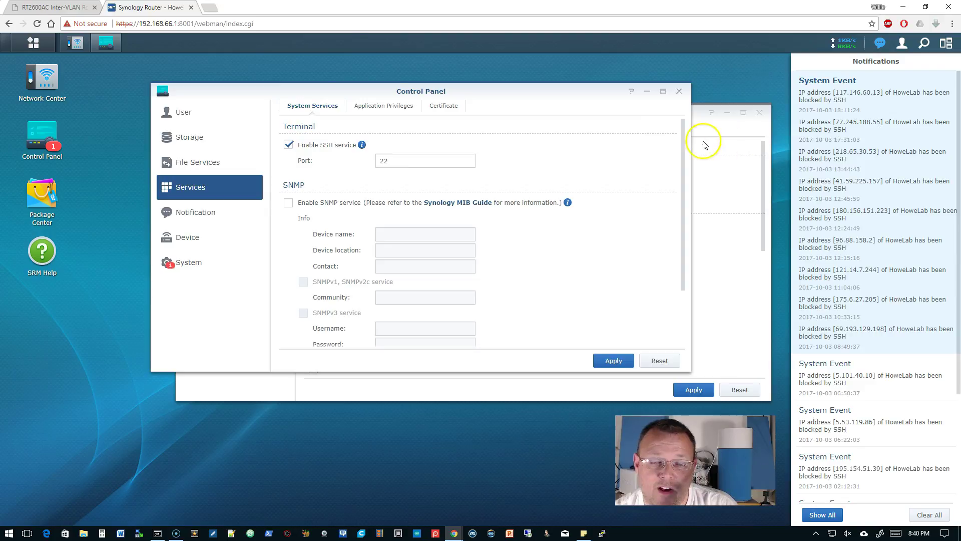
pyautogui.click(289, 148)
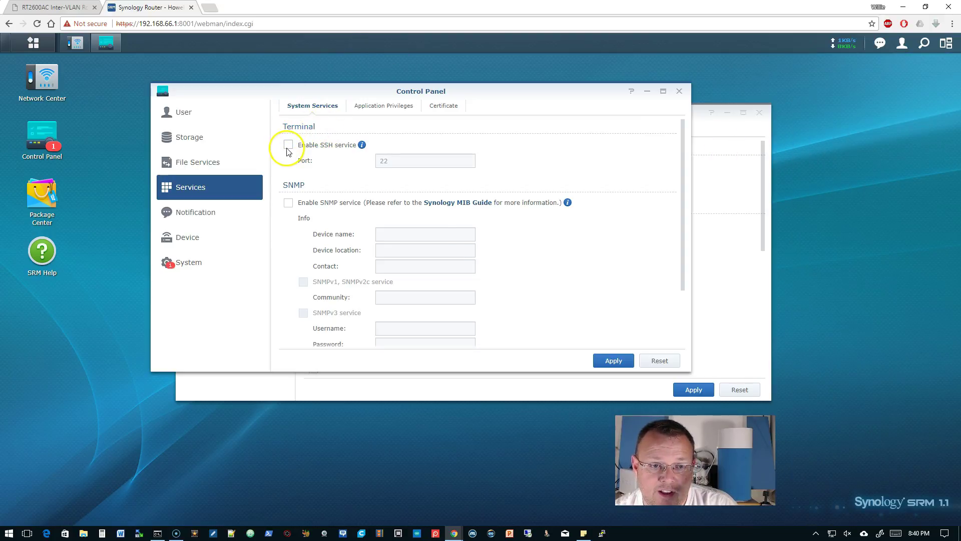
pyautogui.click(606, 358)
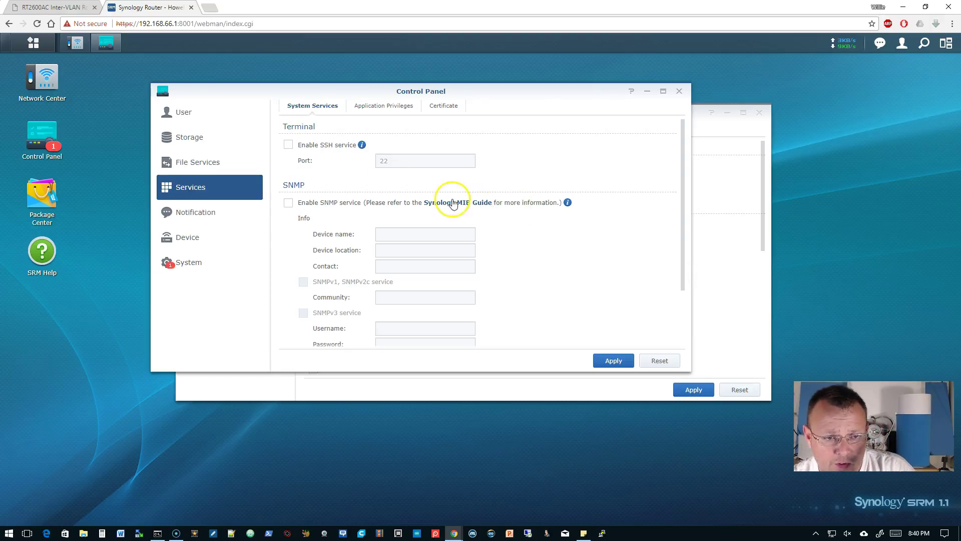
pyautogui.click(679, 91)
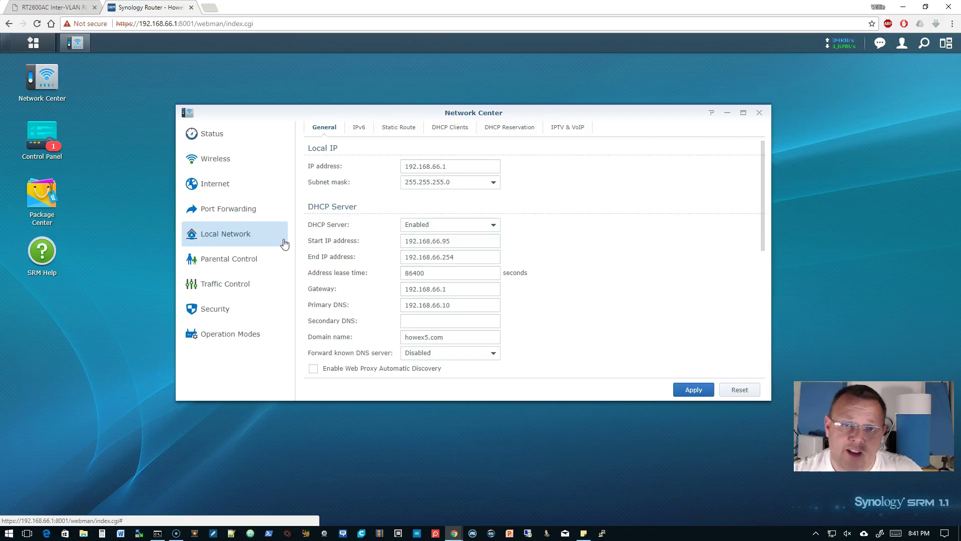
pyautogui.click(724, 256)
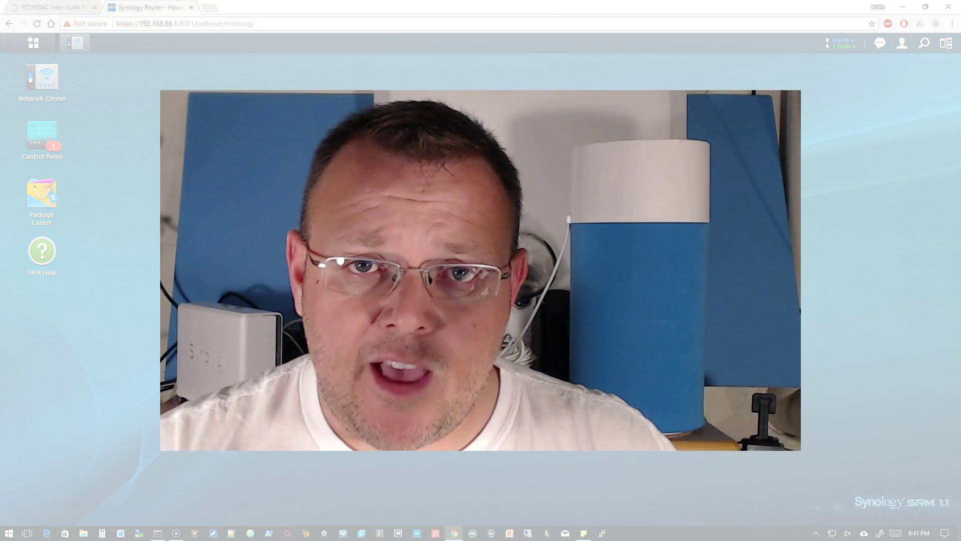